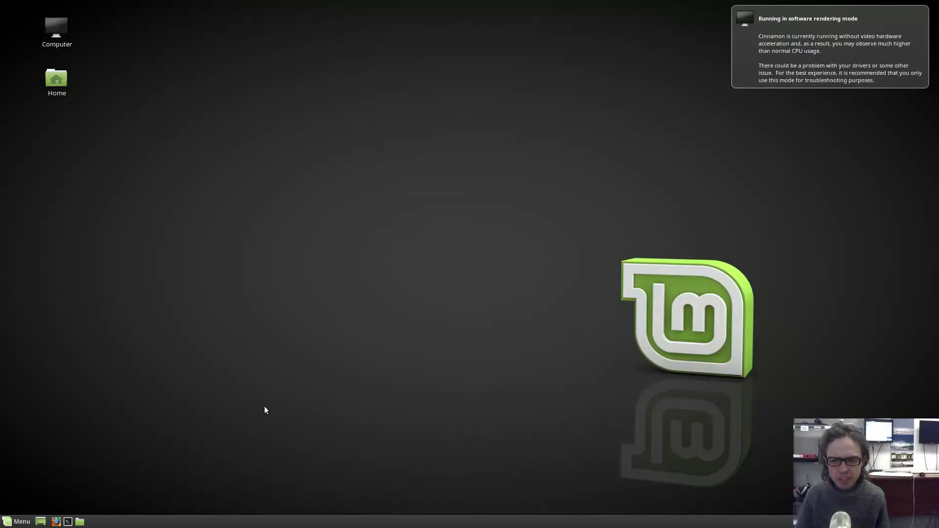
- Launch Firefox from the Menu favourites so the Linux Mint start page loads
left_click(16, 522)
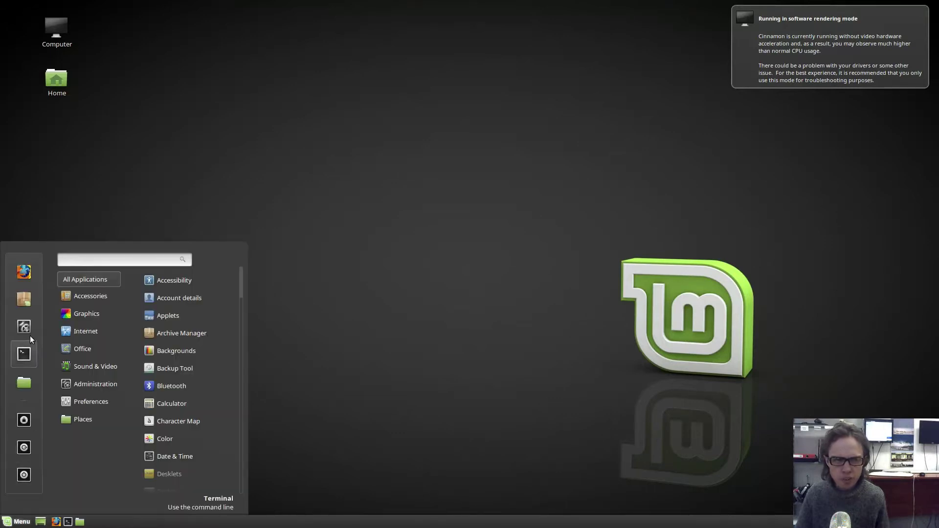
left_click(24, 274)
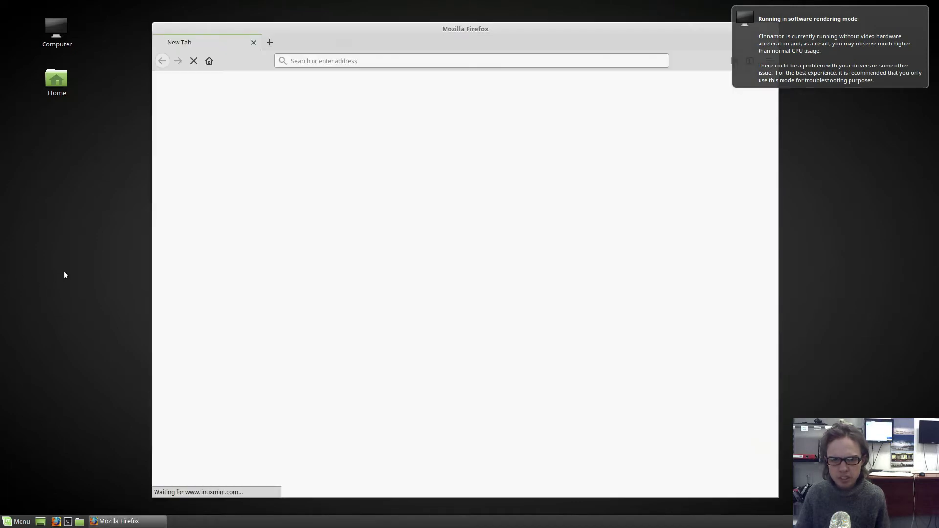
- Search the web for 'google chrome' and open the Google Chrome download result
left_click(854, 55)
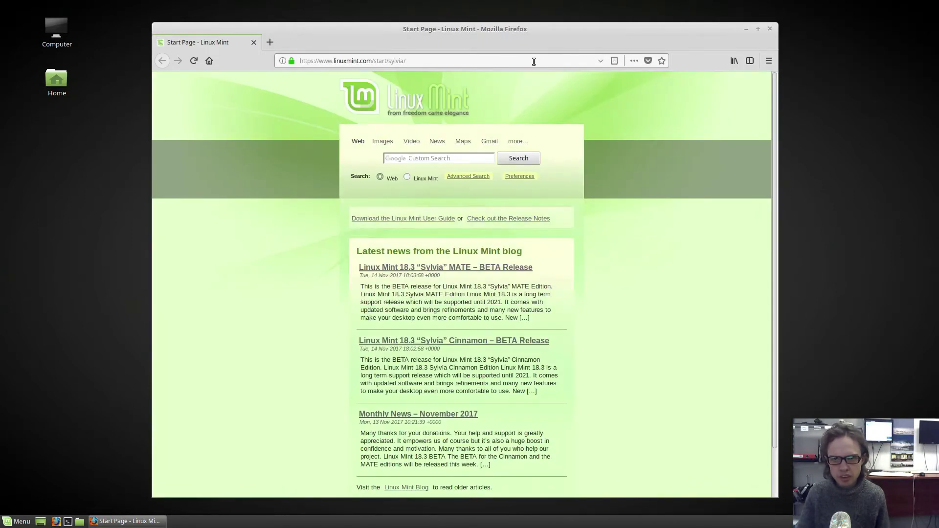
left_click(533, 61)
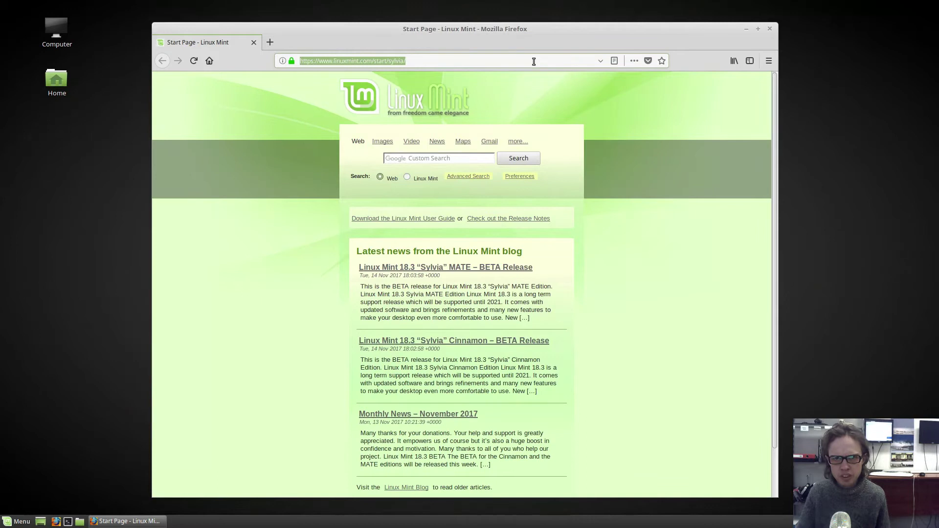
type("g")
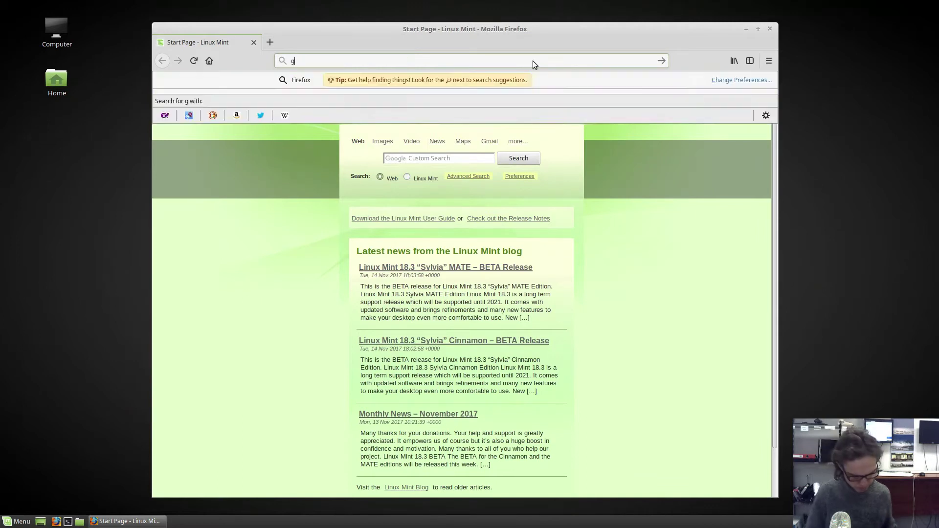
type("oogle chro")
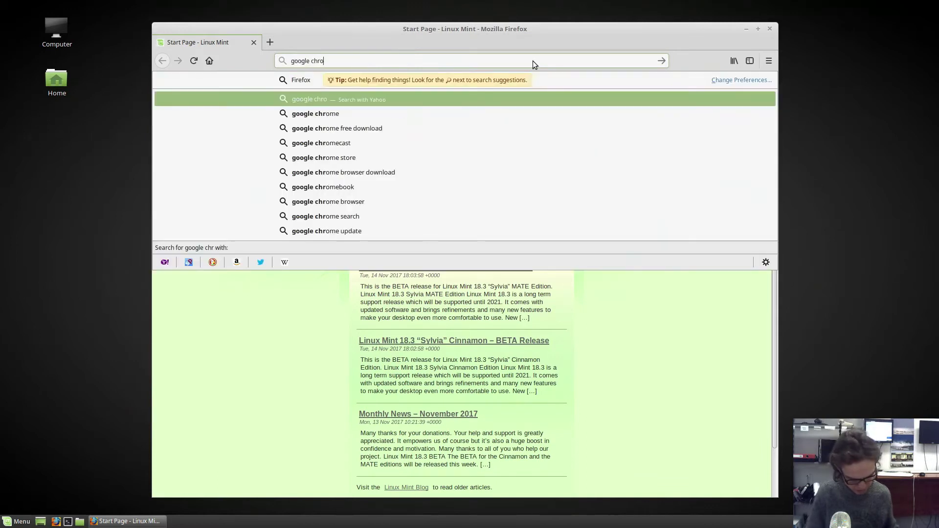
type("me")
key("Return")
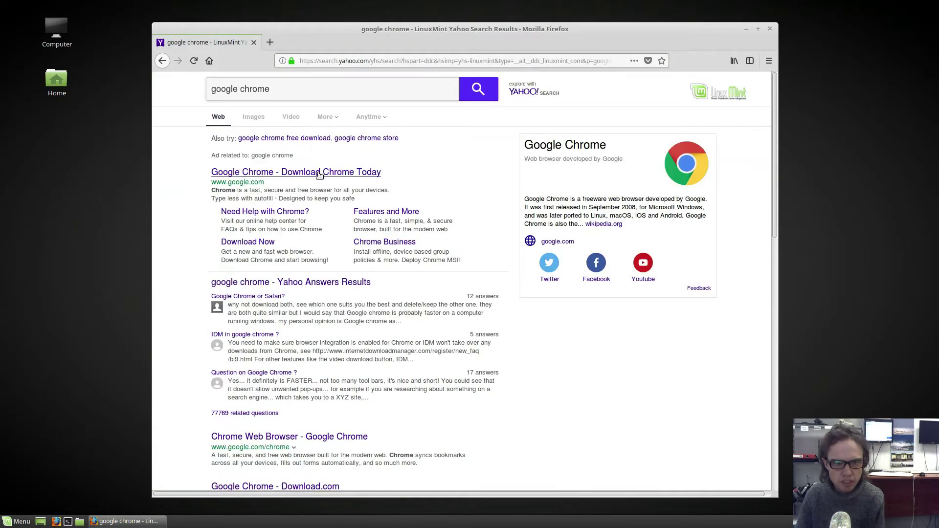
left_click(319, 174)
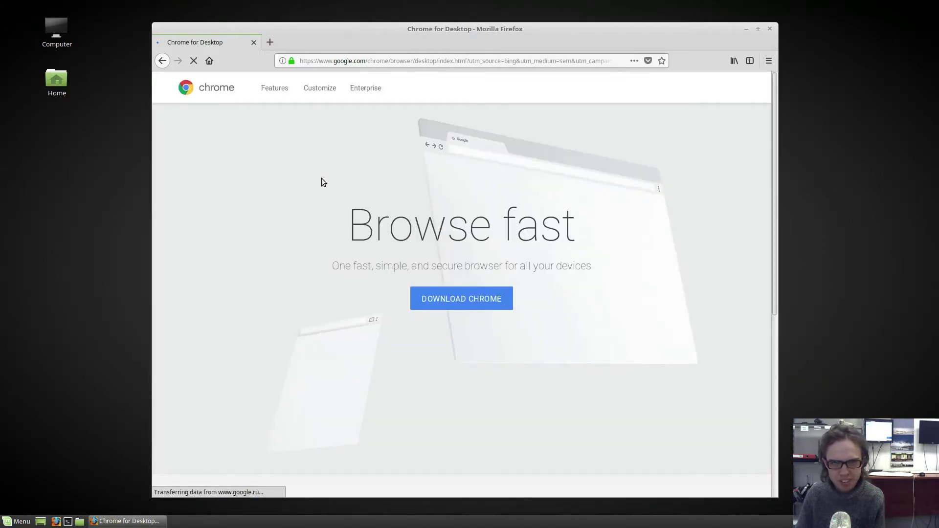
- Download Chrome for Linux as the 64-bit .deb, accepting the terms and choosing Save File
left_click(452, 298)
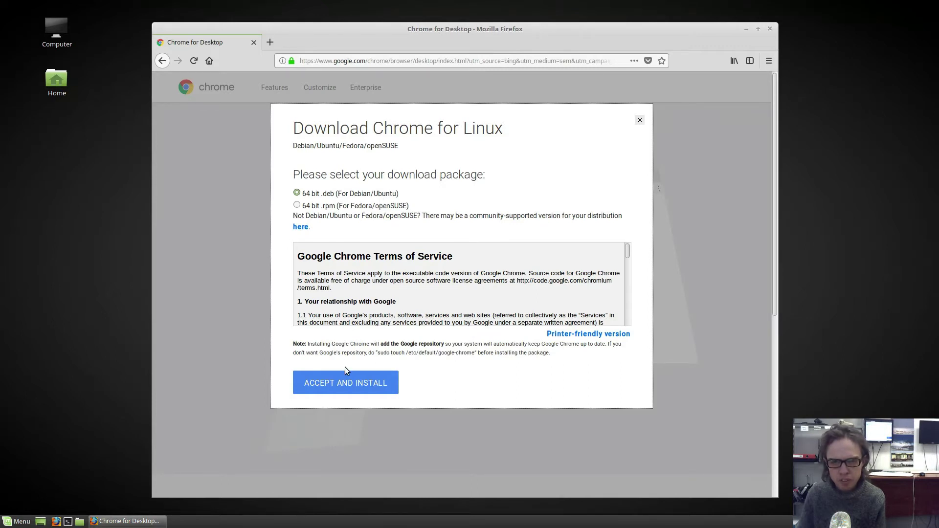
left_click(343, 383)
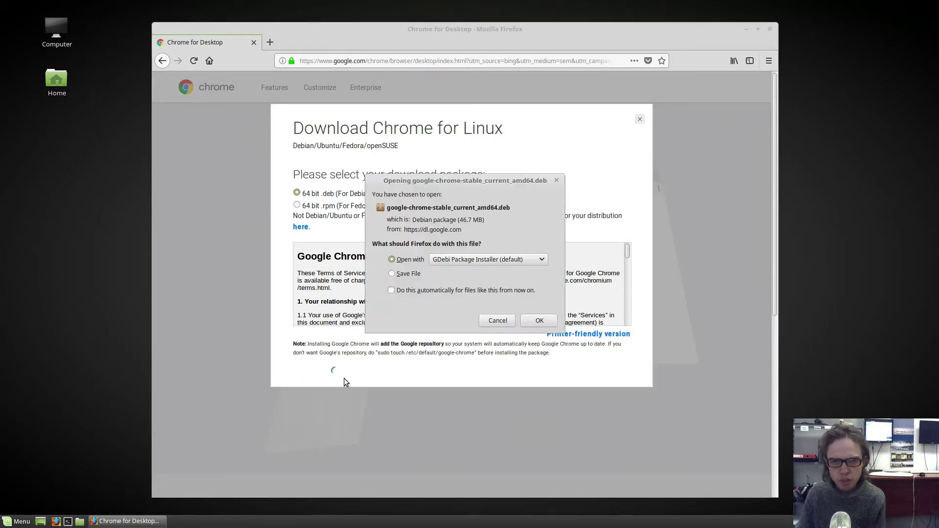
left_click(393, 273)
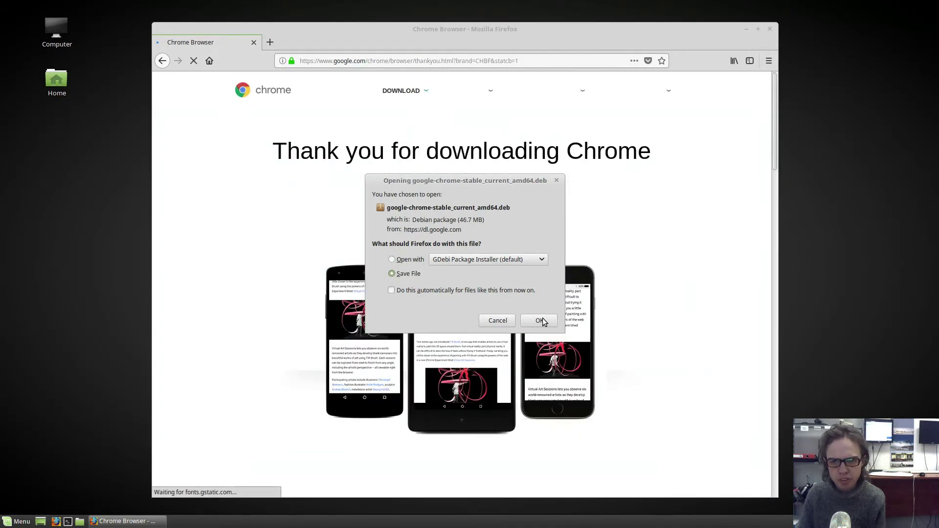
- Confirm saving google-chrome-stable_current_amd64.deb and reveal it in its containing folder
left_click(544, 320)
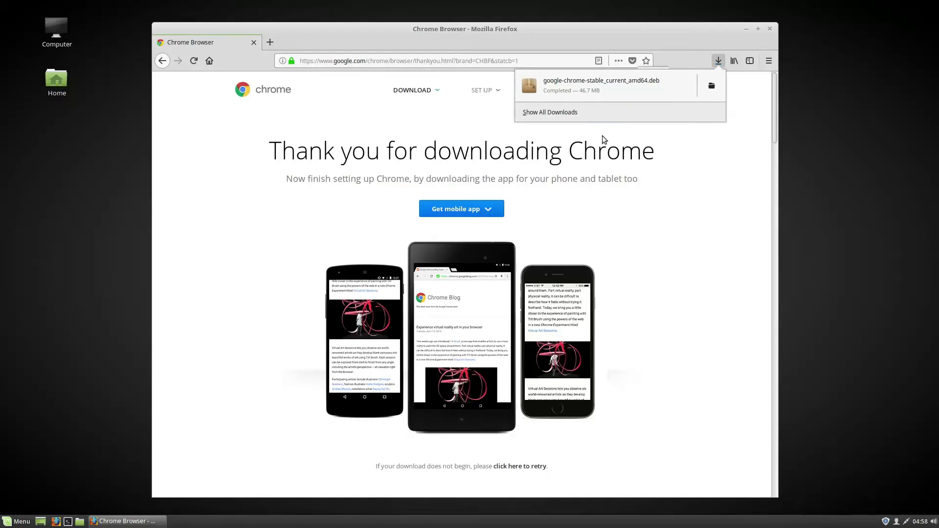
left_click(709, 87)
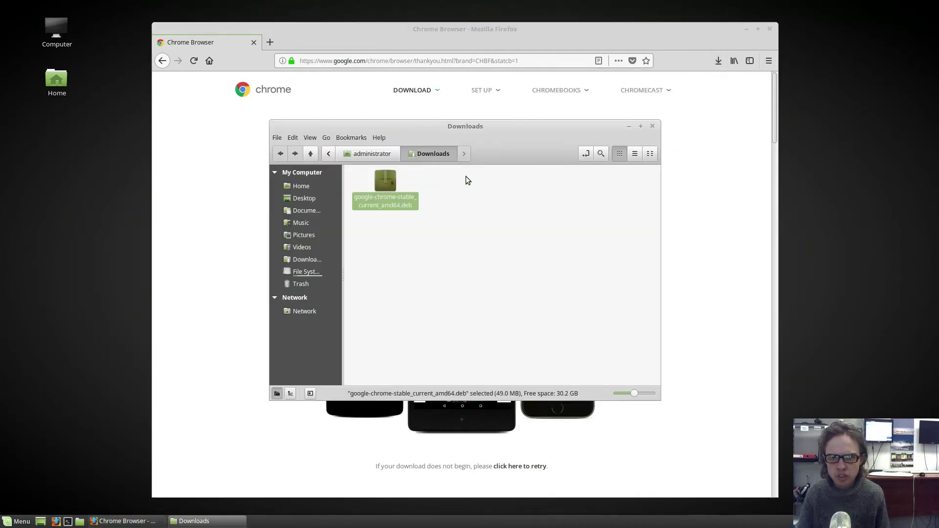
- Close Firefox and open the downloaded Chrome .deb with GDebi Package Installer
left_click(769, 30)
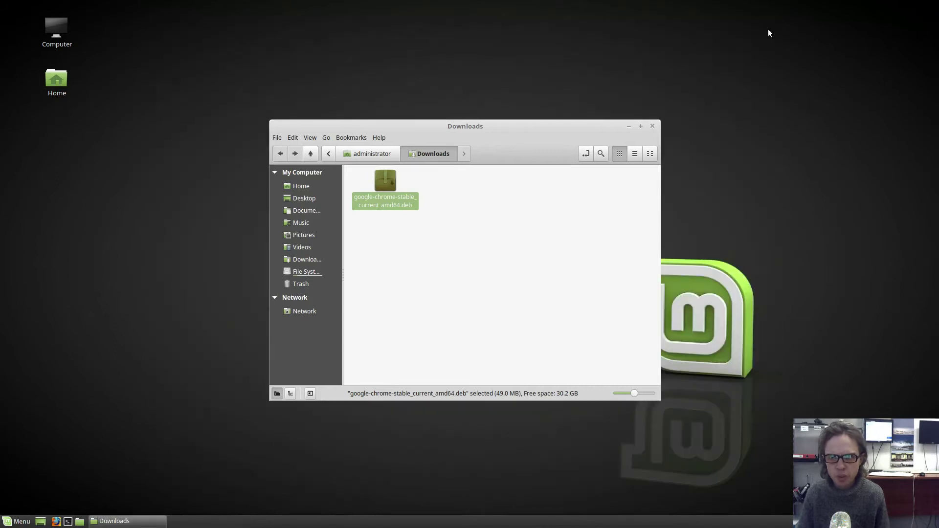
right_click(391, 184)
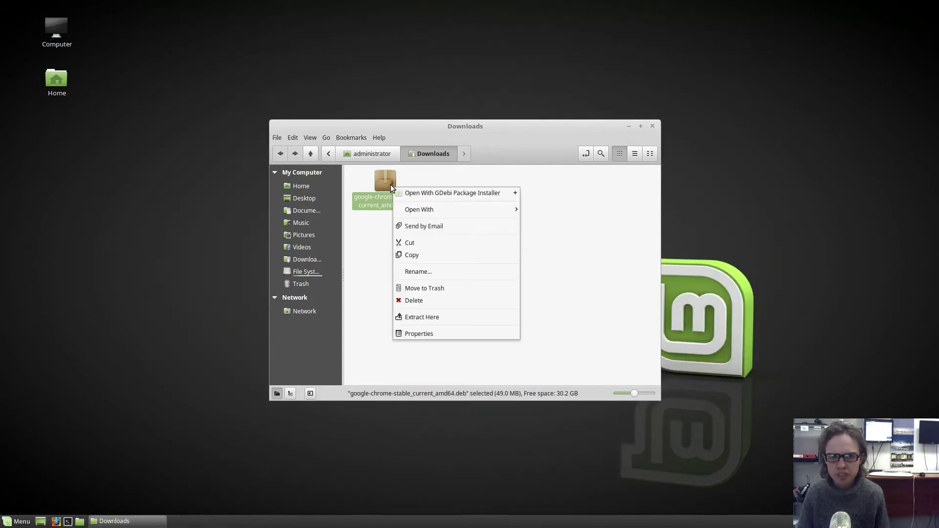
left_click(420, 192)
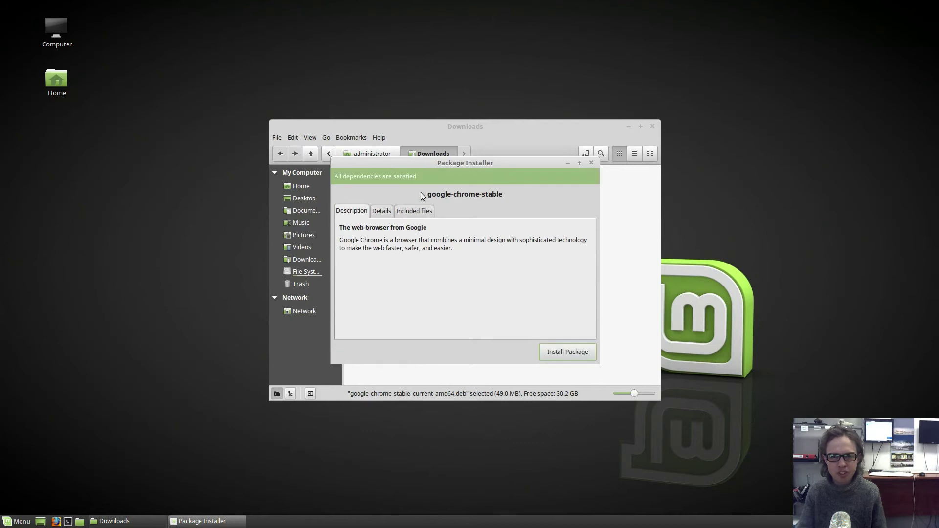
- Install google-chrome-stable with the administrator password, closing the installer automatically when done
left_click(564, 353)
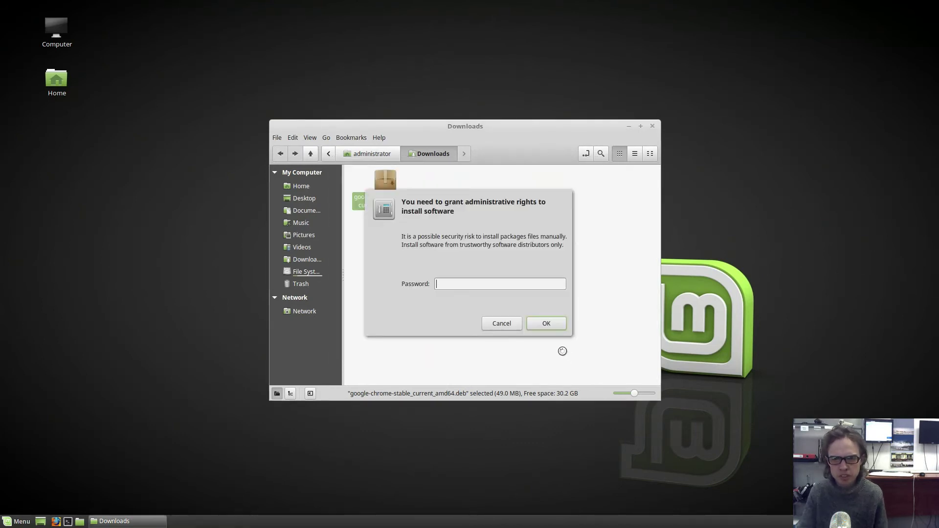
type("••••")
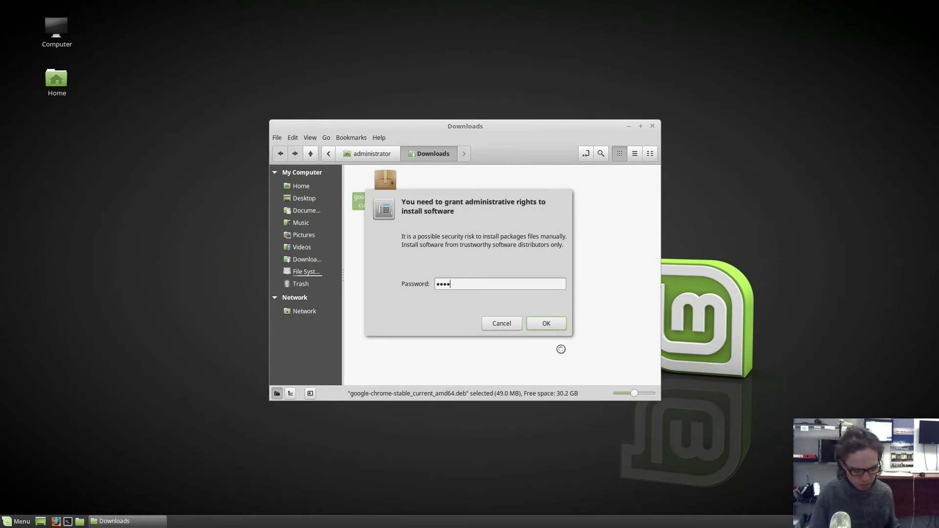
type("•••")
key("Return")
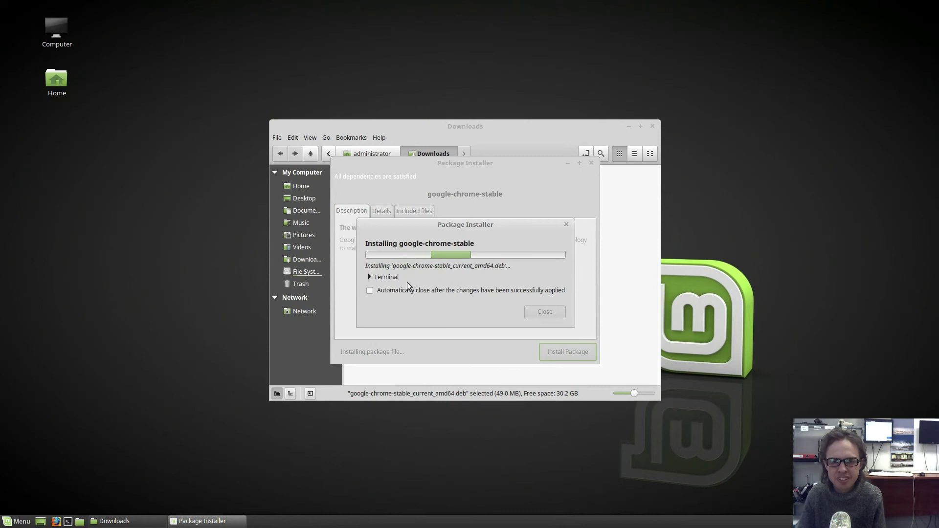
left_click(375, 290)
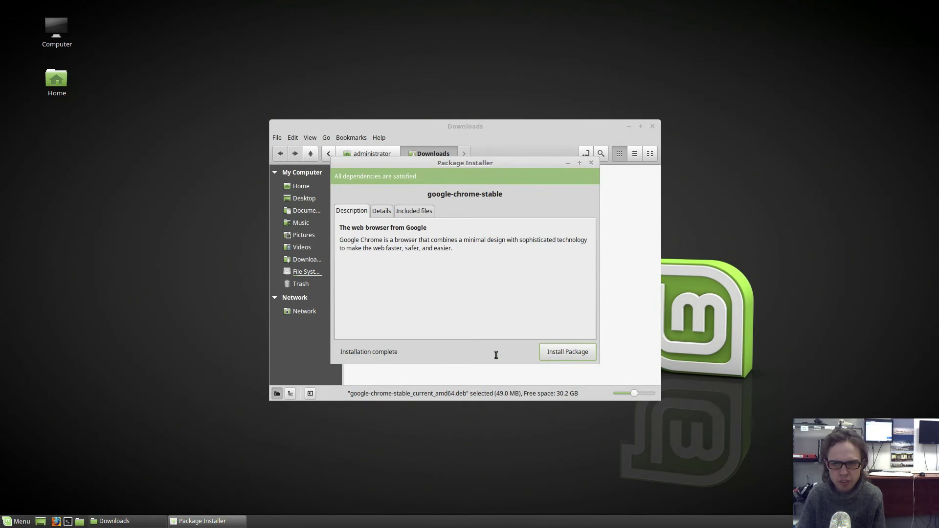
- Close the Package Installer and permanently delete the Chrome .deb from Downloads
left_click(560, 351)
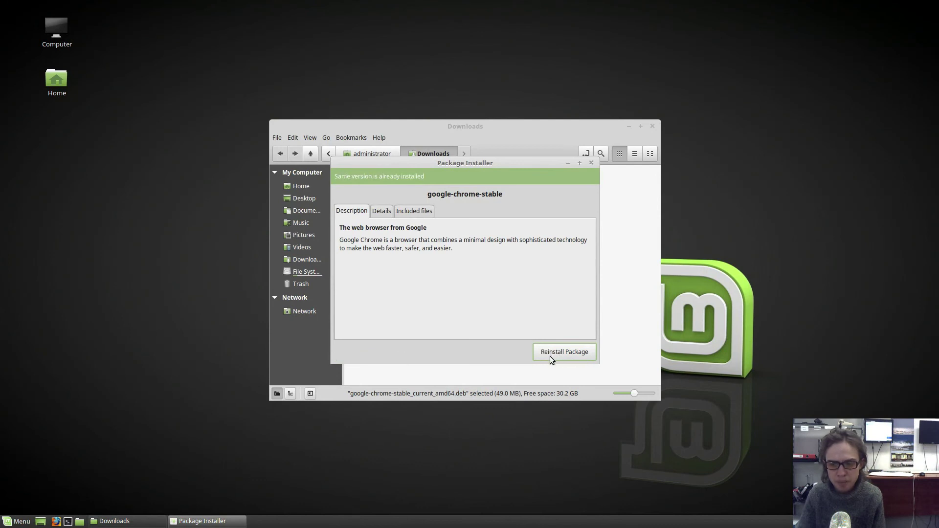
left_click(591, 163)
right_click(399, 201)
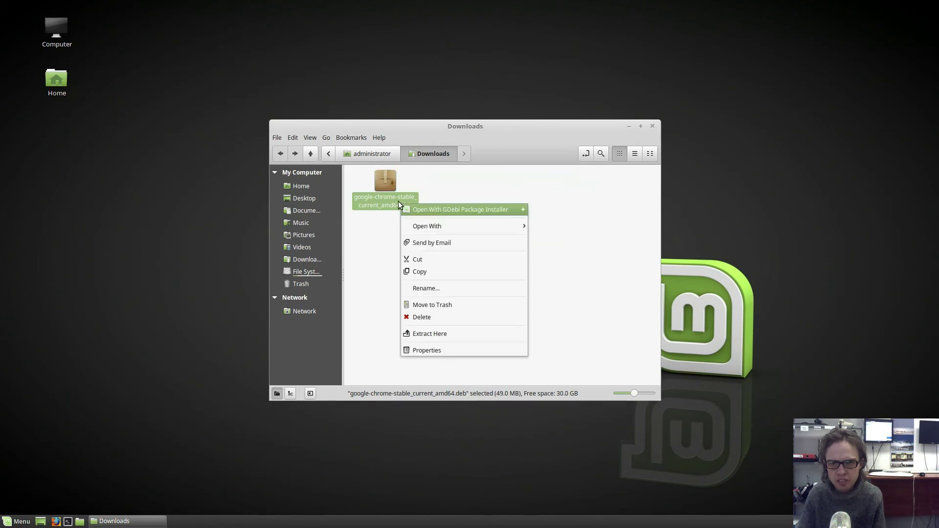
left_click(413, 318)
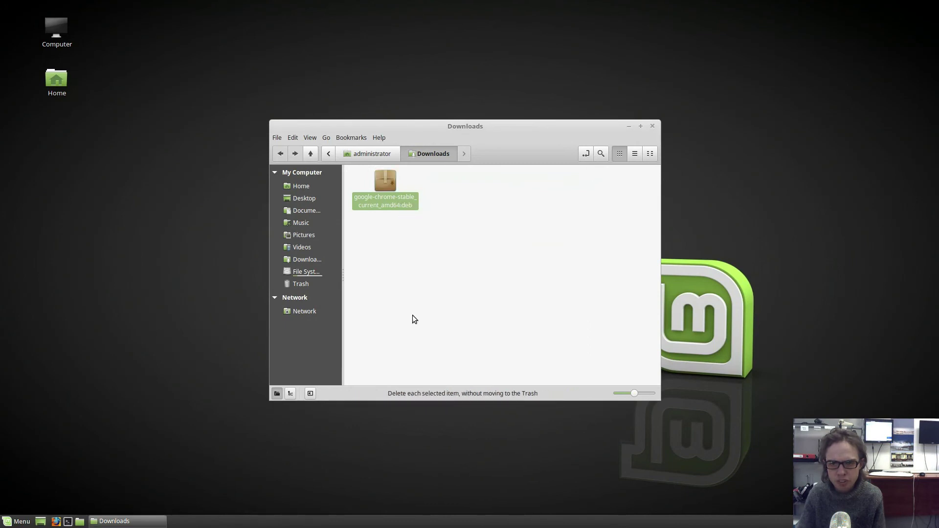
left_click(494, 301)
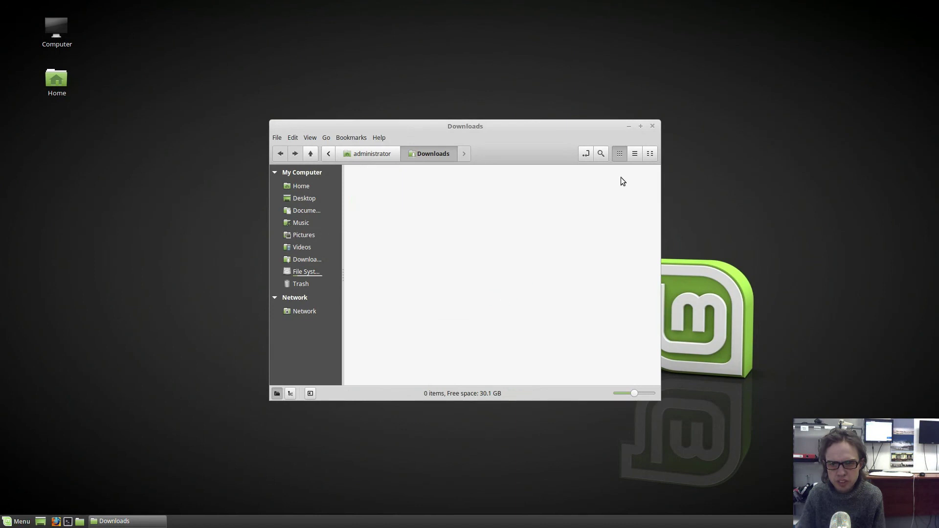
- Close the Downloads window and launch Google Chrome from the application menu
left_click(655, 128)
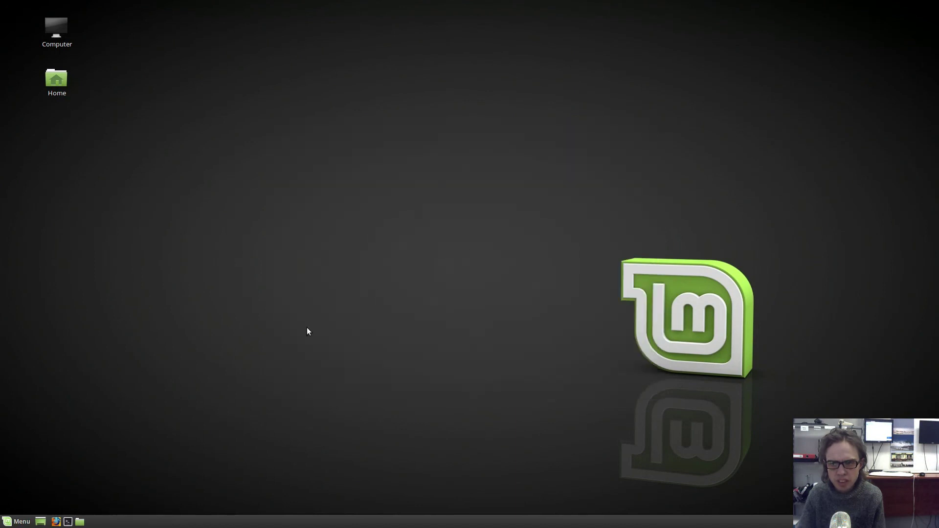
key("super")
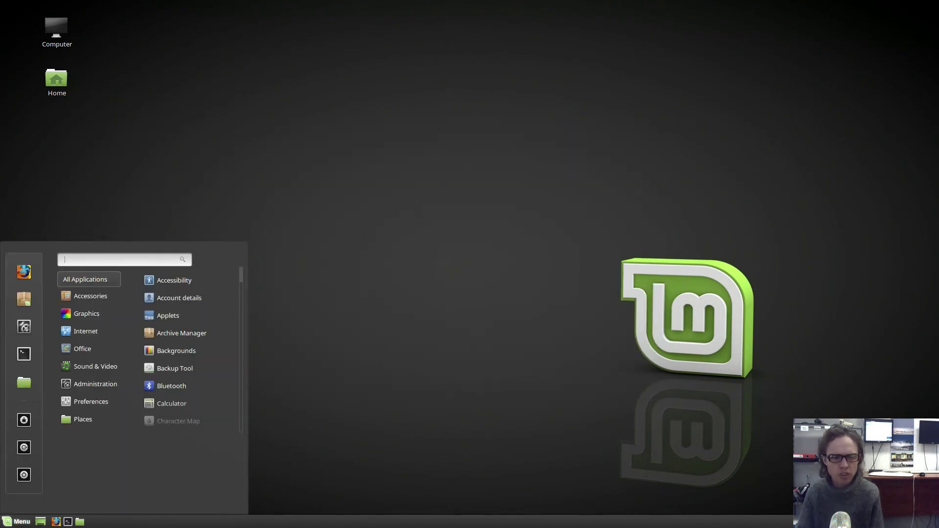
mouse_move(85, 330)
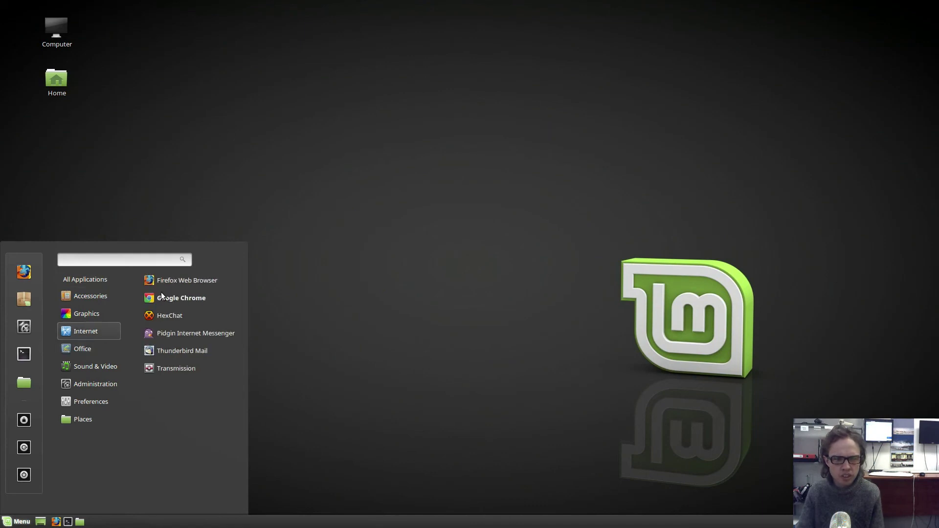
left_click(163, 296)
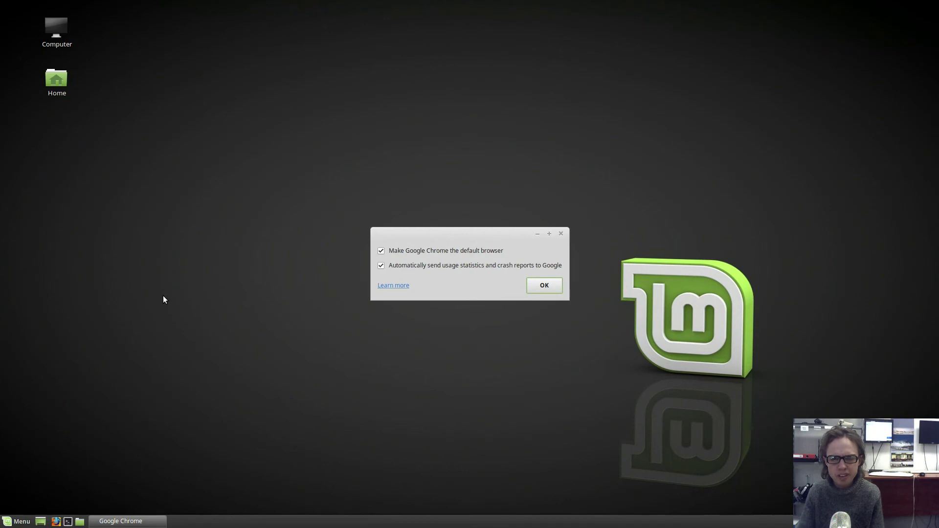
- Decline default-browser and usage-report options, confirm, and maximize Chrome on its Welcome page
left_click(383, 251)
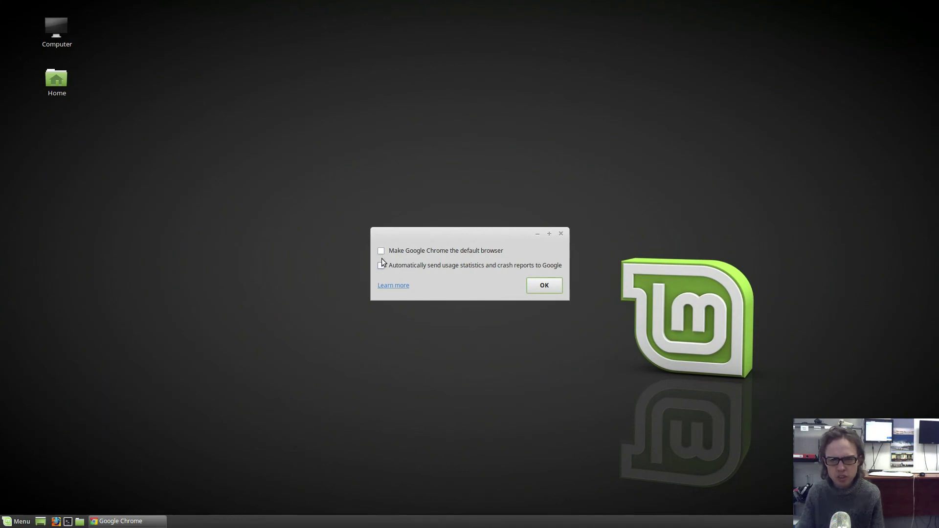
left_click(385, 267)
left_click(545, 288)
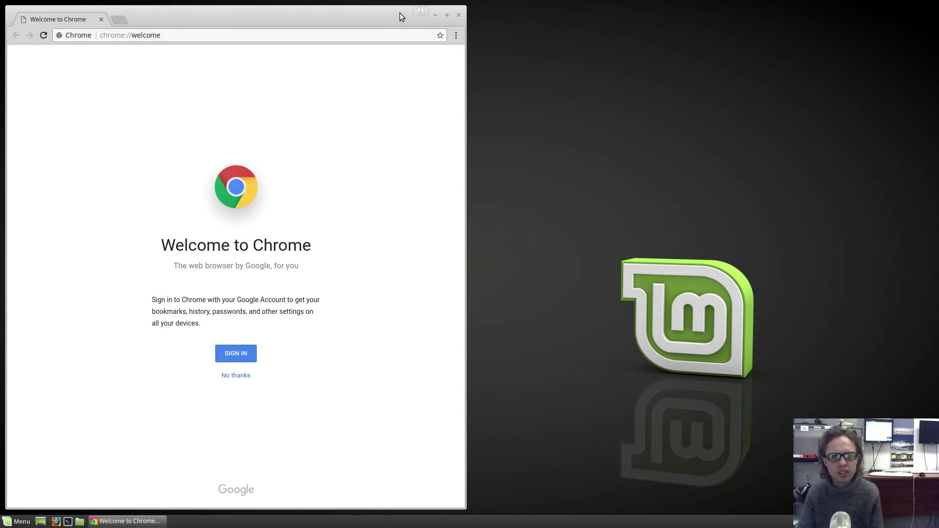
left_click(447, 16)
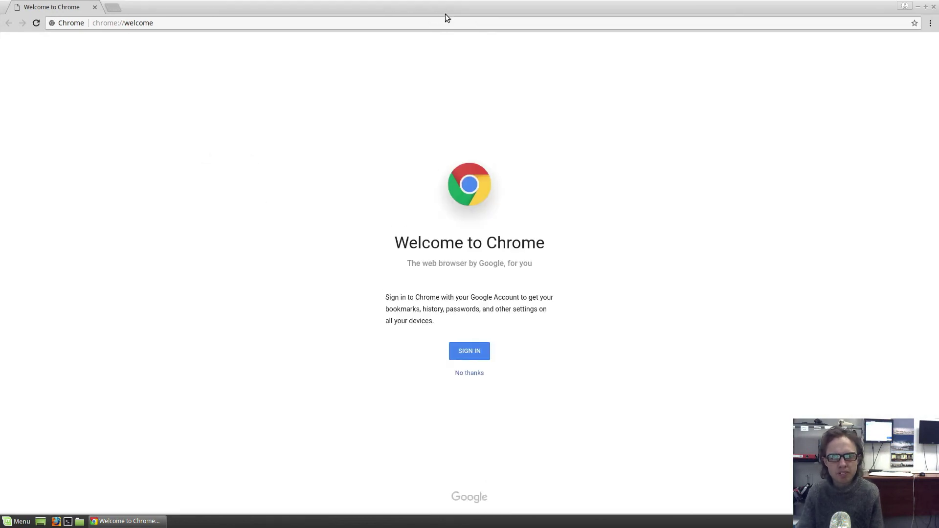